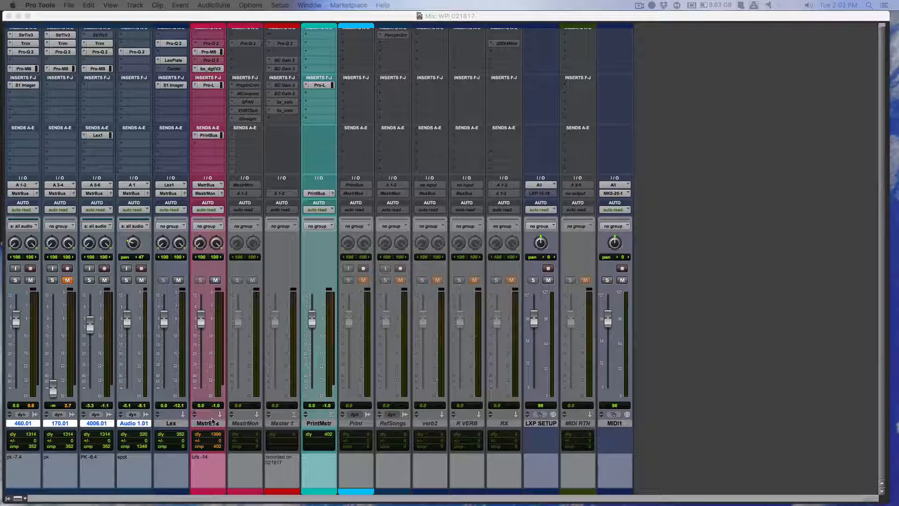
Make the inactive MastrMon and Master 1 tracks active together
click(243, 424)
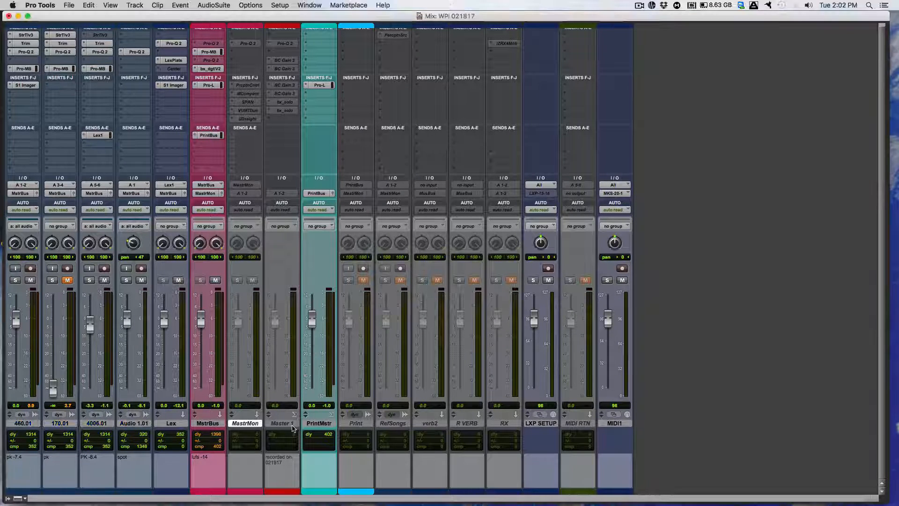
shift+click(289, 423)
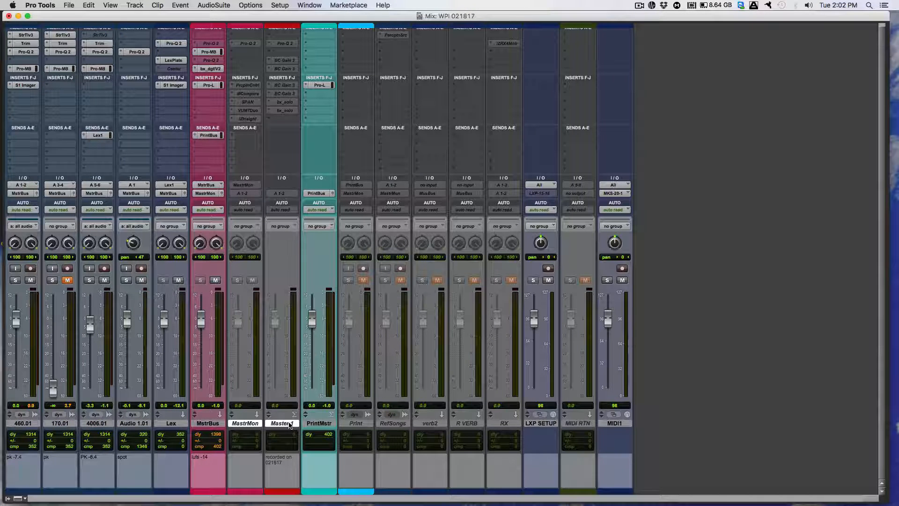
right_click(290, 423)
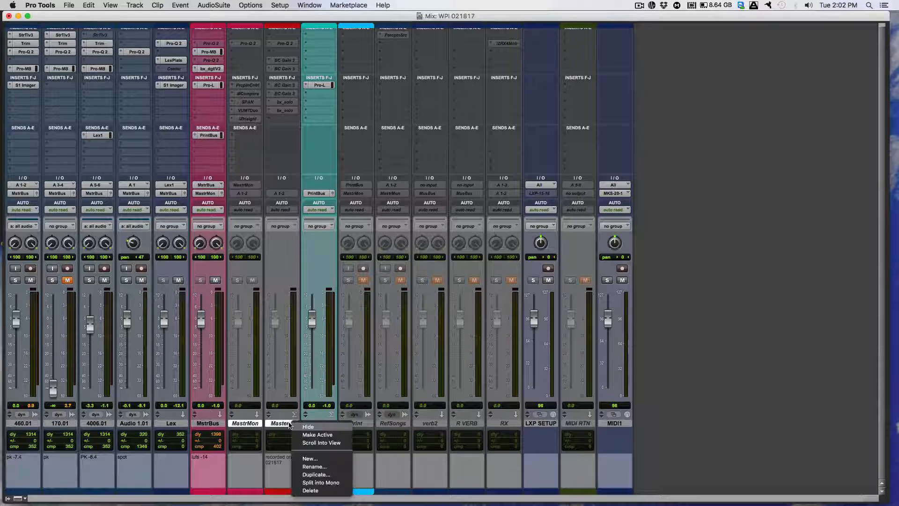
click(318, 434)
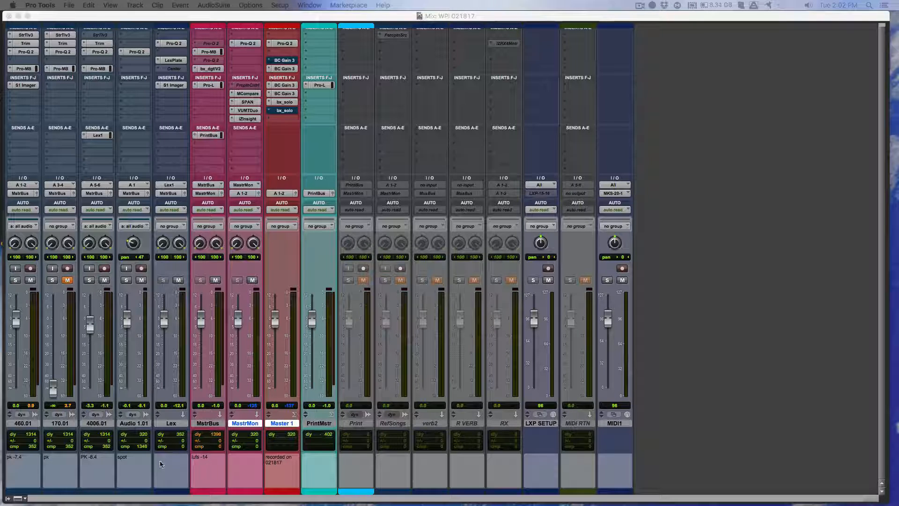
Highlight the tracks 460.01 through Audio 1.01 and inspect the Pro-L limiter on the MstrBus track
click(22, 423)
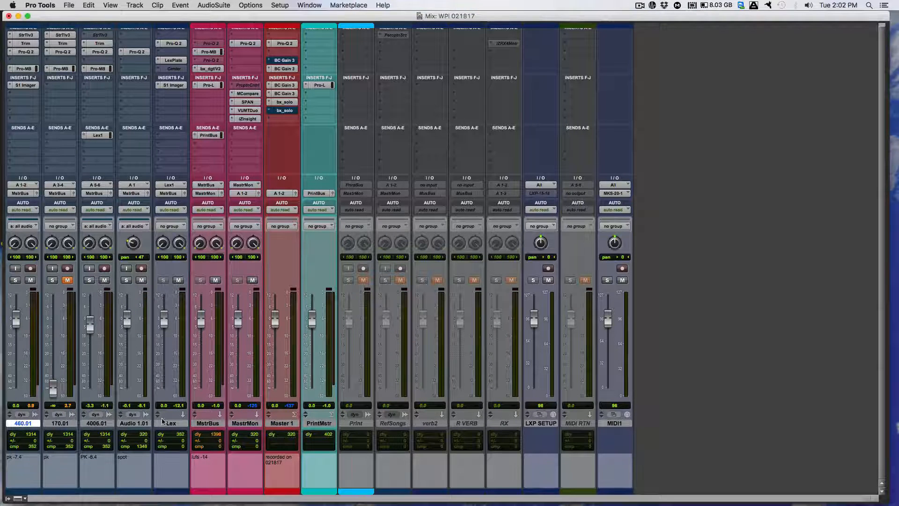
shift+click(142, 424)
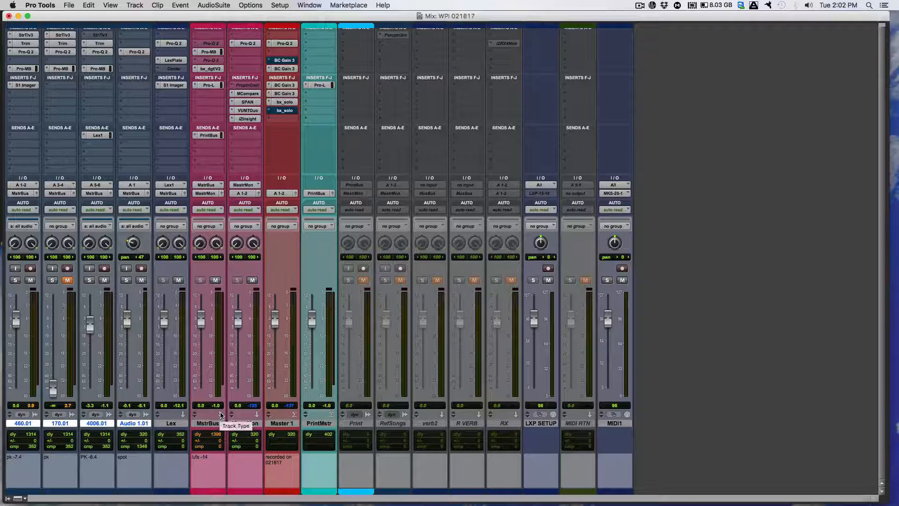
scroll(216, 65, up, 1)
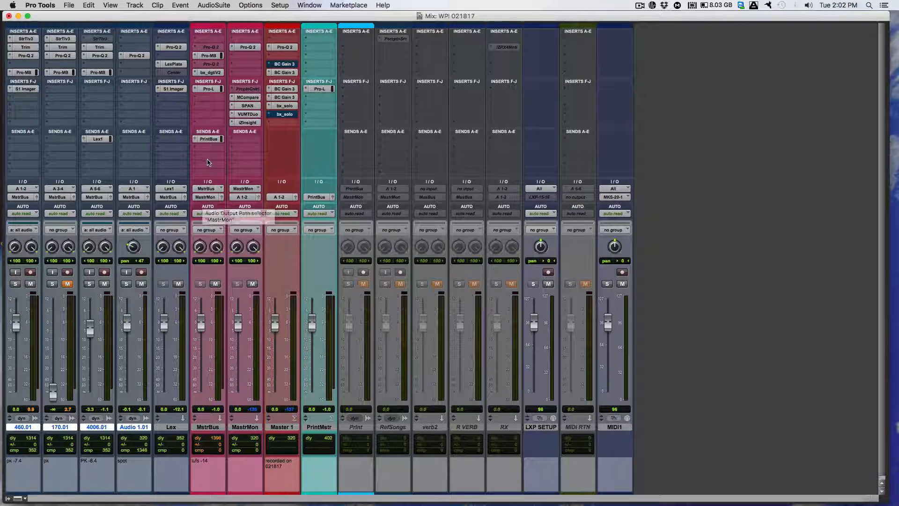
click(208, 90)
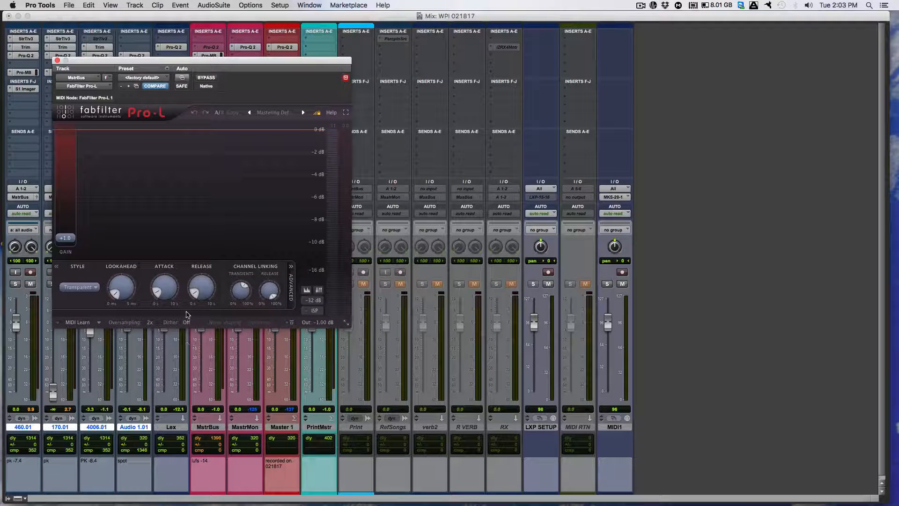
drag(227, 61, 216, 163)
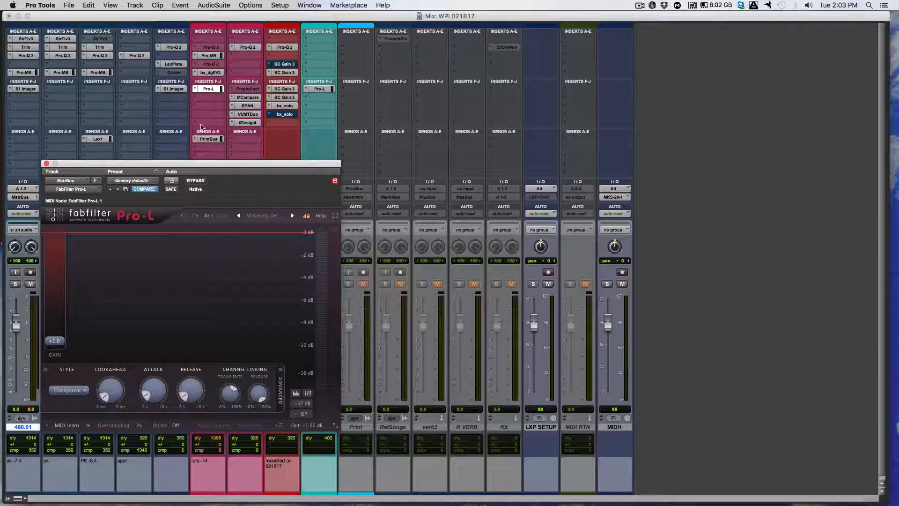
click(209, 89)
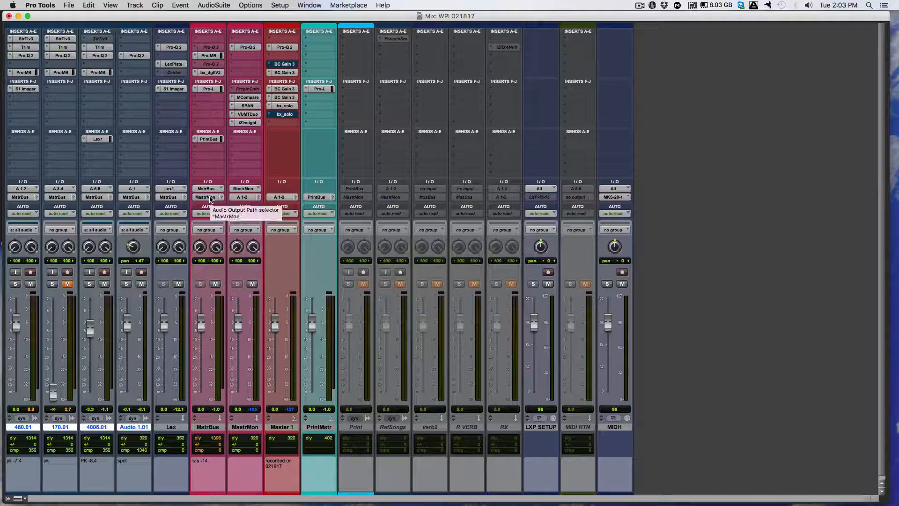
Select the MastrMon track and inspect its MCompare plug-in with the 004 No Nonsense and 009 Foundations reference files
click(253, 428)
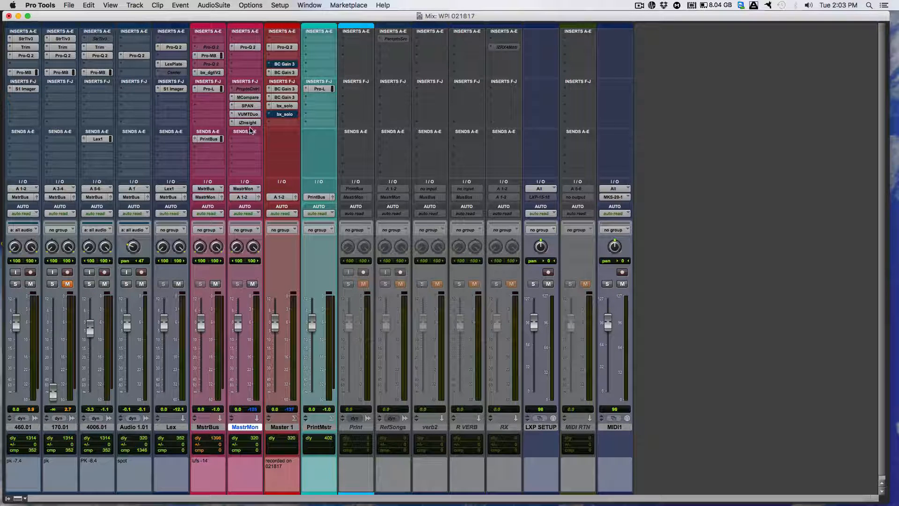
click(242, 100)
drag(250, 104, 548, 43)
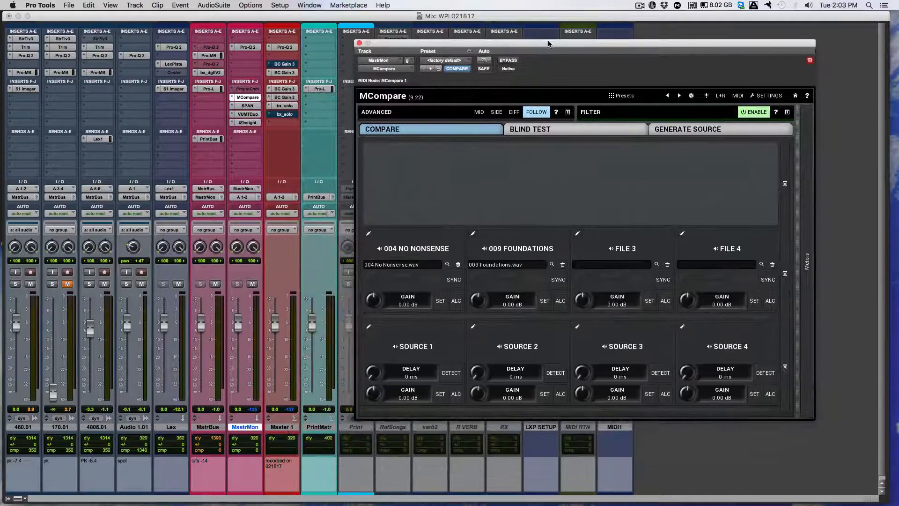
click(418, 245)
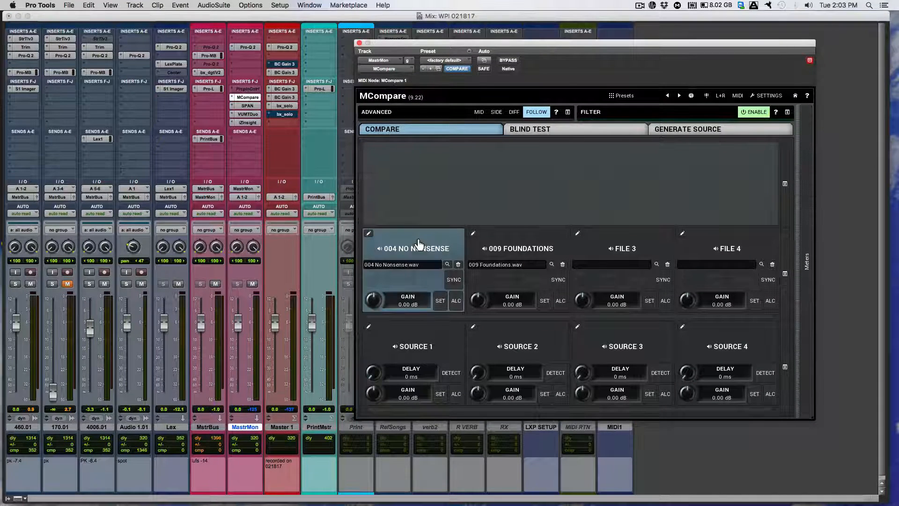
click(541, 248)
click(538, 250)
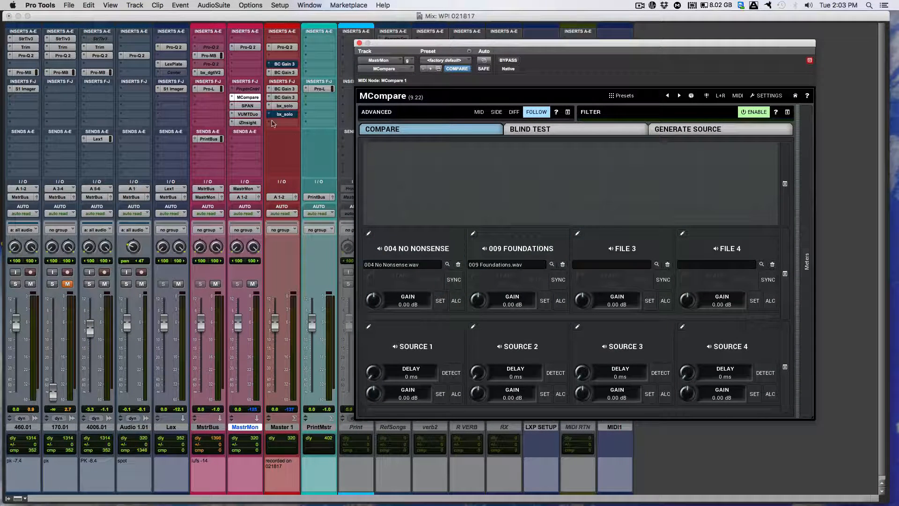
View the SPAN, VUMTDuo and iZotope Insight metering plug-ins on the MastrMon track
click(251, 105)
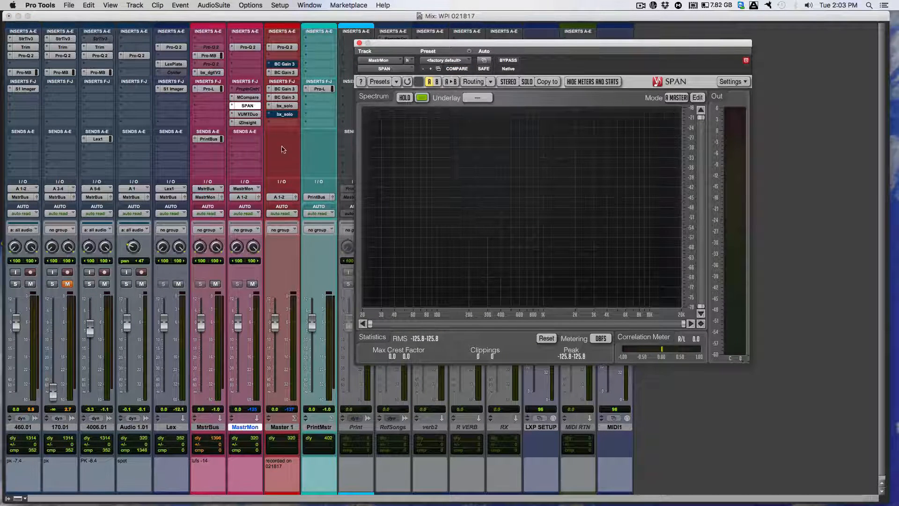
click(245, 114)
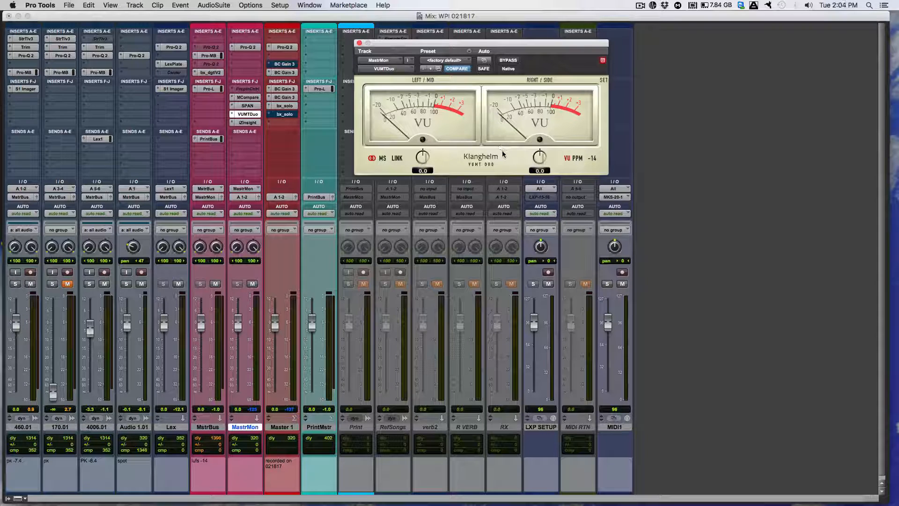
click(253, 124)
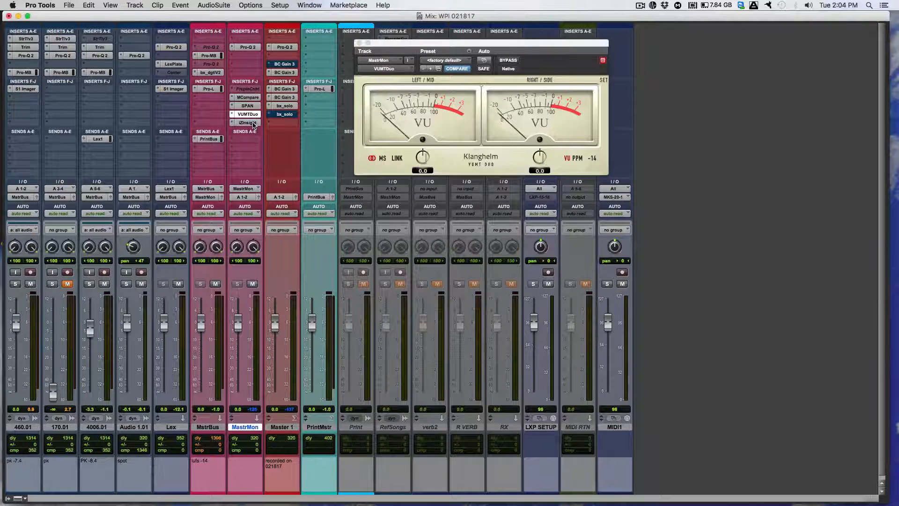
click(252, 124)
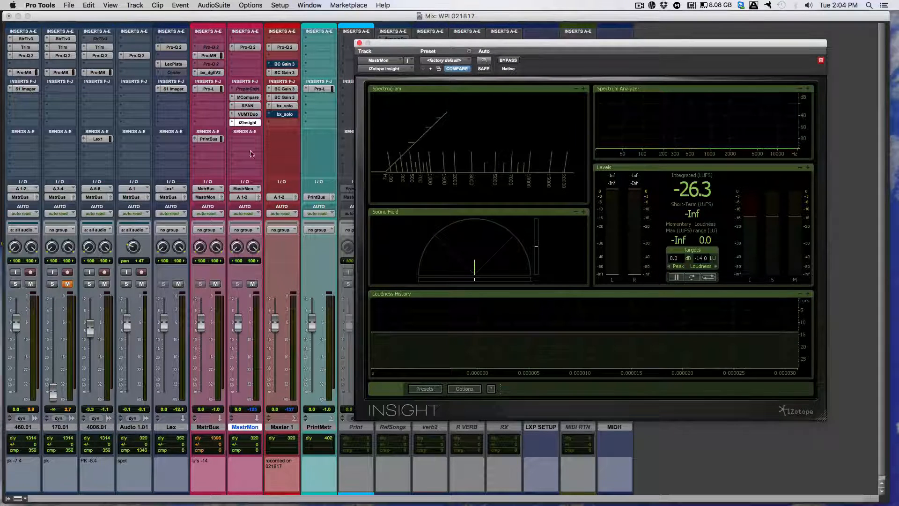
click(253, 123)
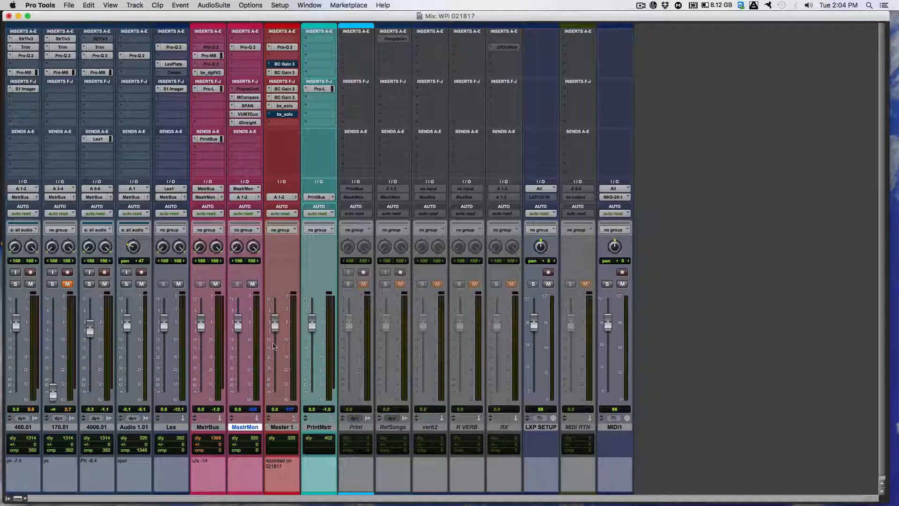
Select the Master 1 track and bypass its three remaining active BC Gain 3 inserts
click(281, 426)
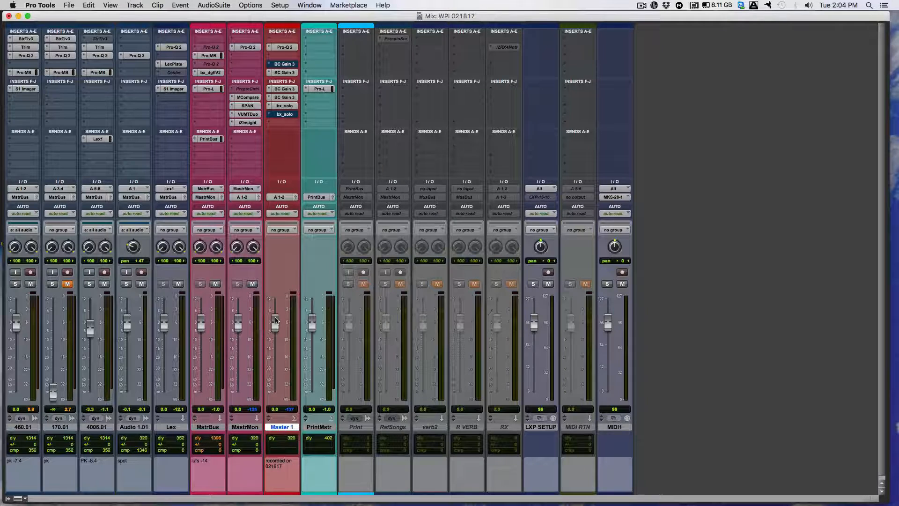
super+click(284, 72)
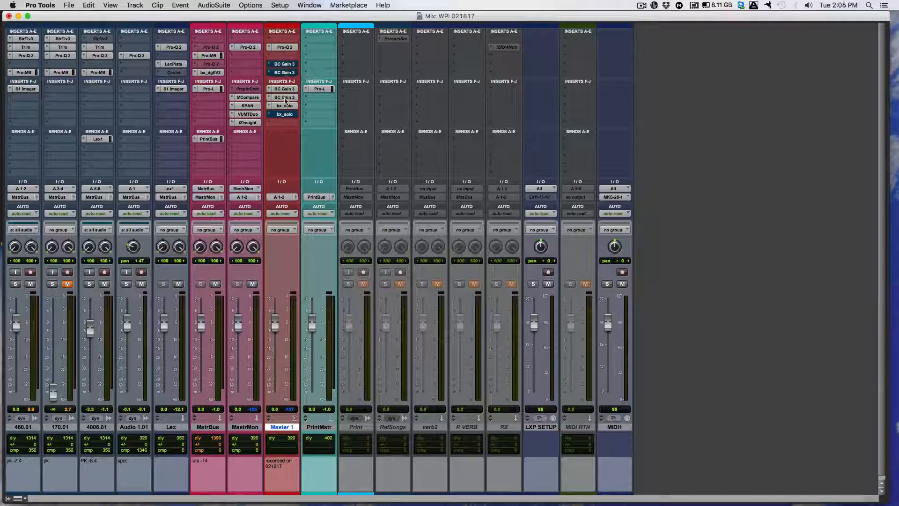
super+click(284, 88)
super+click(287, 98)
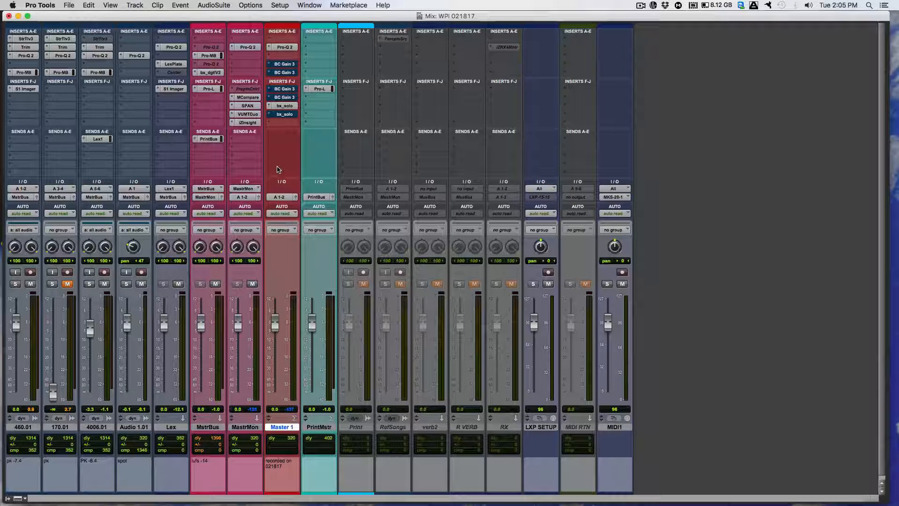
Check the gain in the last two BC Gain 3 inserts on Master 1 and take the first two out of bypass
click(283, 97)
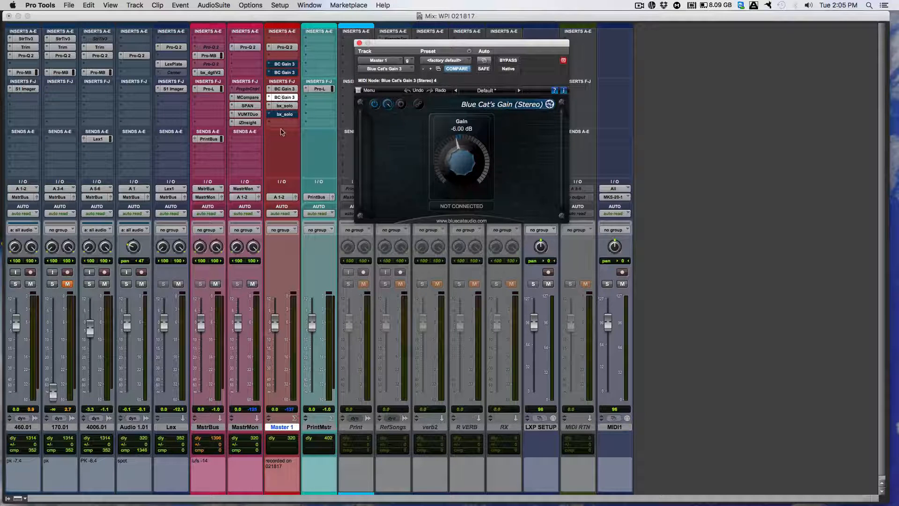
click(280, 89)
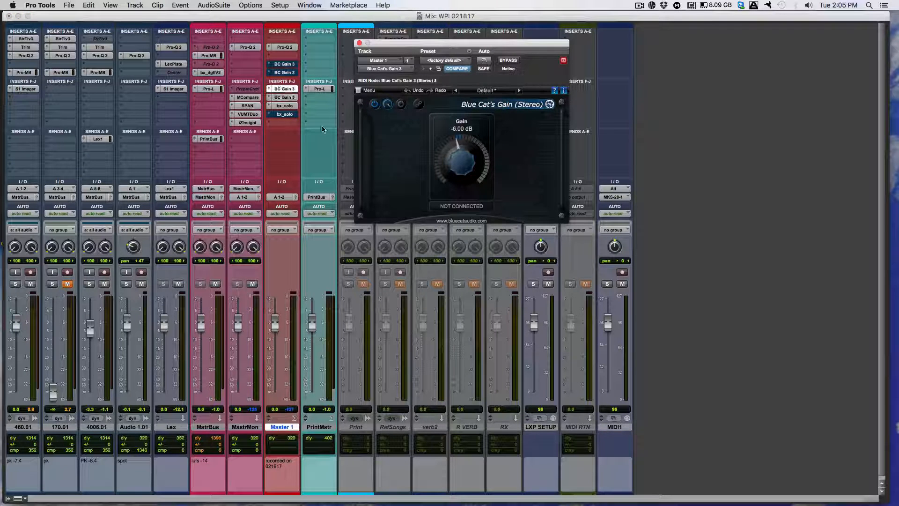
super+click(286, 74)
super+click(286, 64)
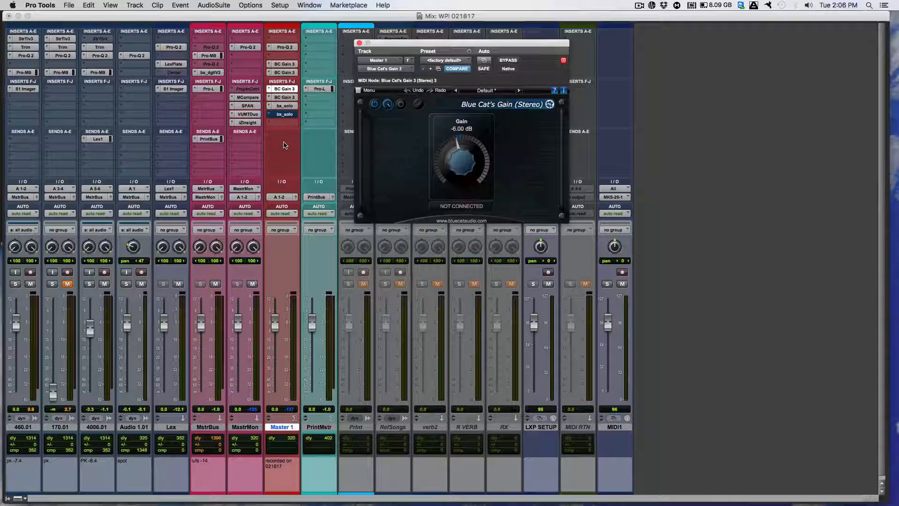
Inspect both bx_solo plug-ins on Master 1, switching the mono one out of bypass and back into bypass
click(284, 106)
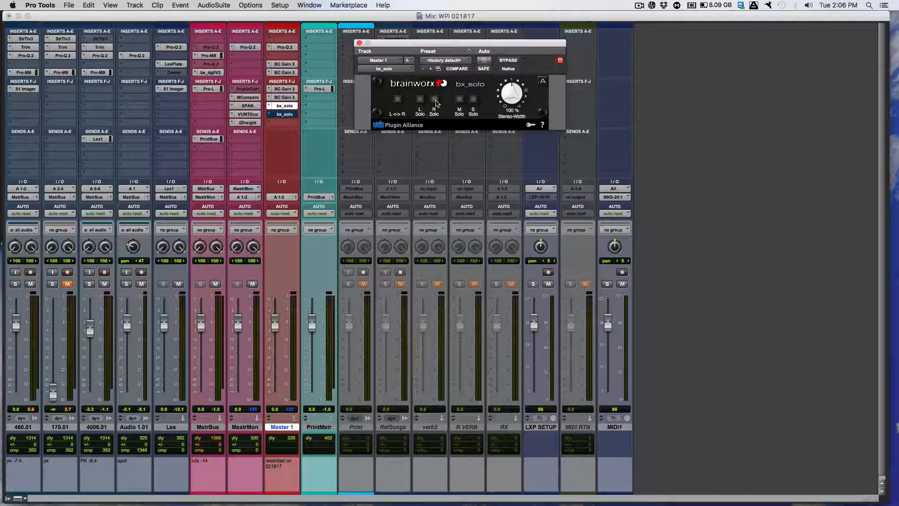
super+click(288, 115)
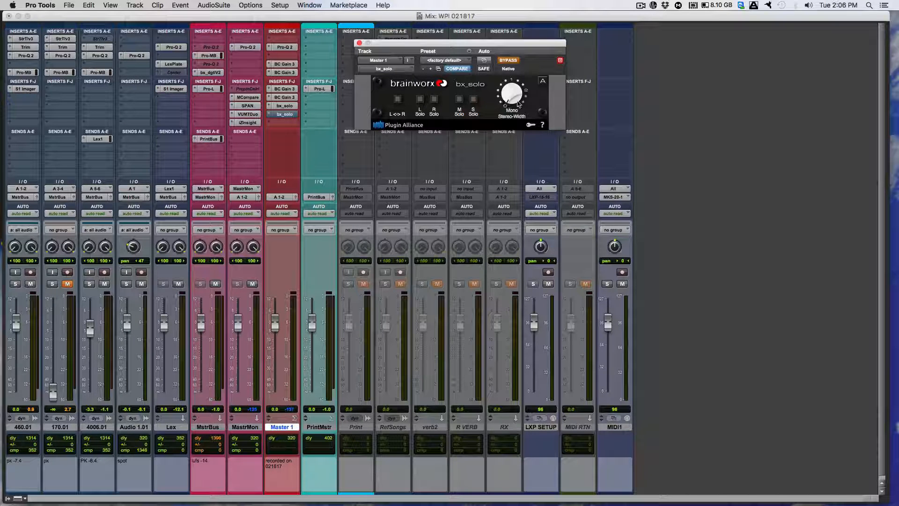
click(283, 115)
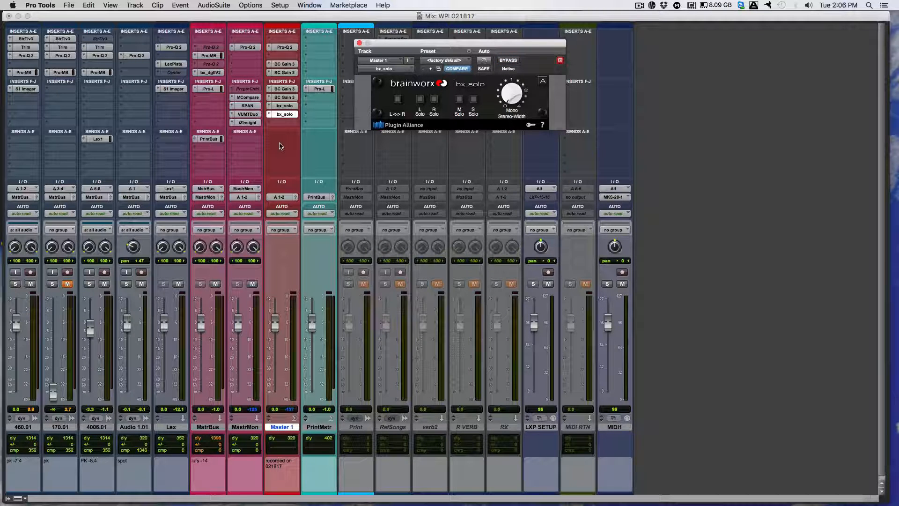
super+click(285, 115)
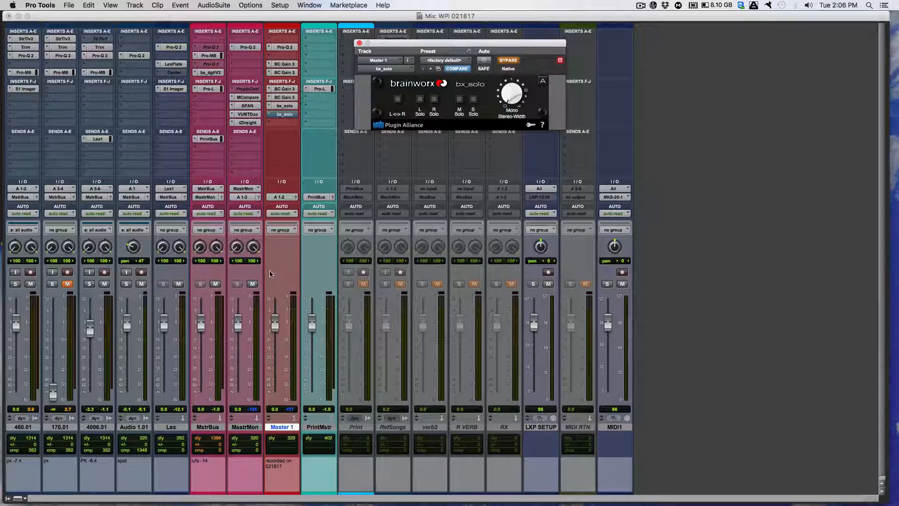
click(280, 115)
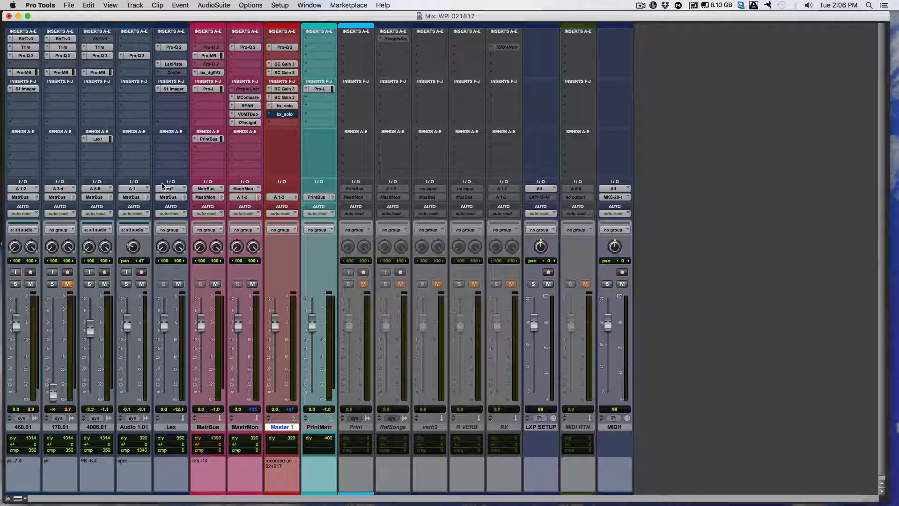
Show the PrintBus send of MstrBus and inspect the Pro-L limiter on the PrintMstr track
click(209, 140)
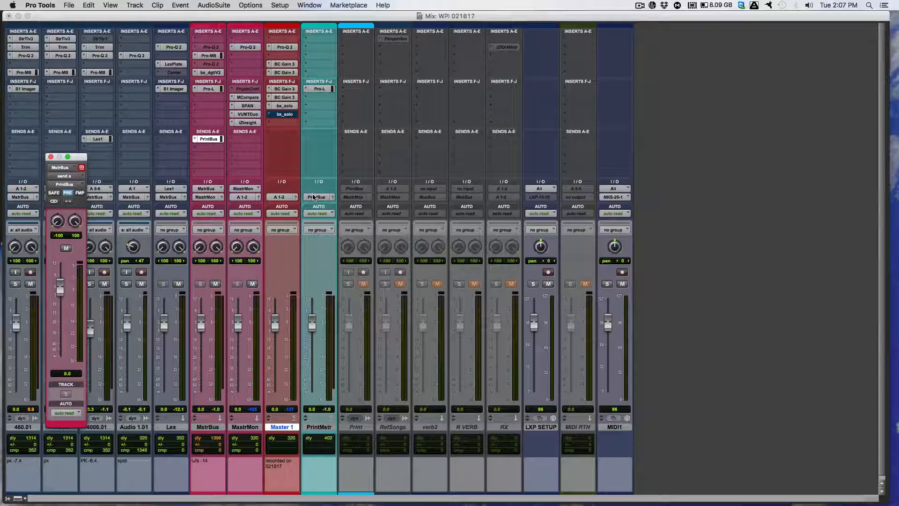
click(323, 429)
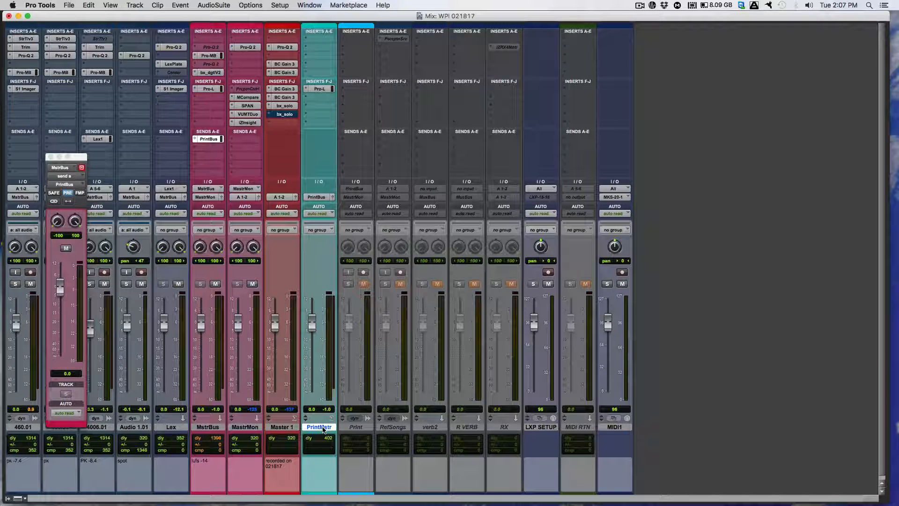
click(321, 90)
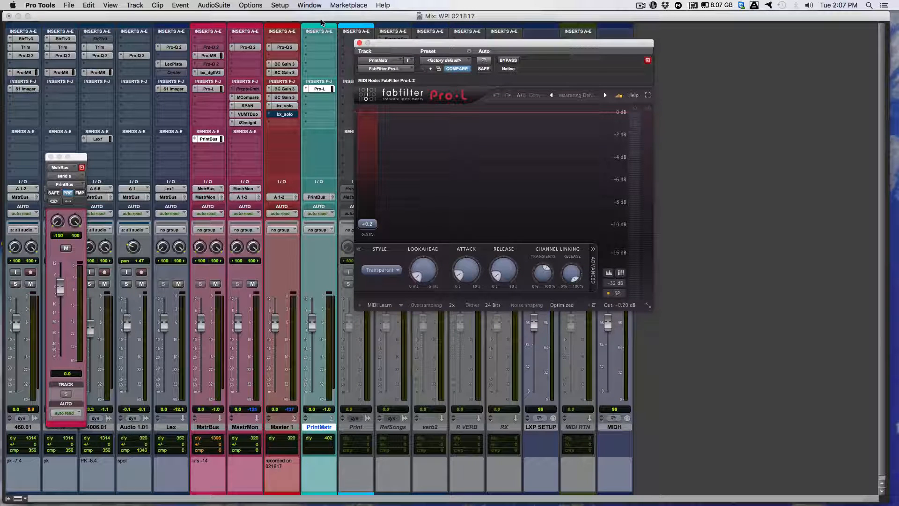
Lower the PrintMstr volume fader to -3.3 dB and reset it to 0.0
mouse_move(312, 328)
mouse_down()
mouse_move(313, 352)
mouse_move(311, 324)
mouse_move(314, 347)
mouse_move(315, 334)
mouse_up()
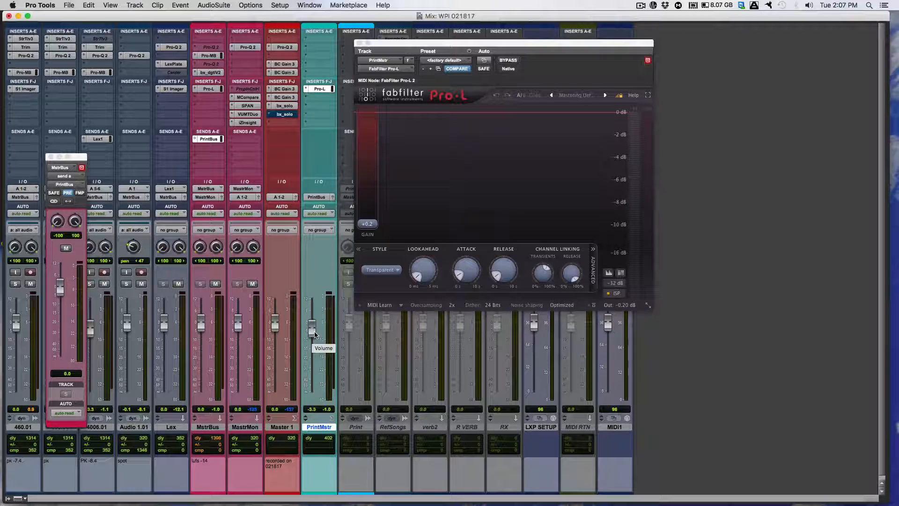
alt+click(314, 332)
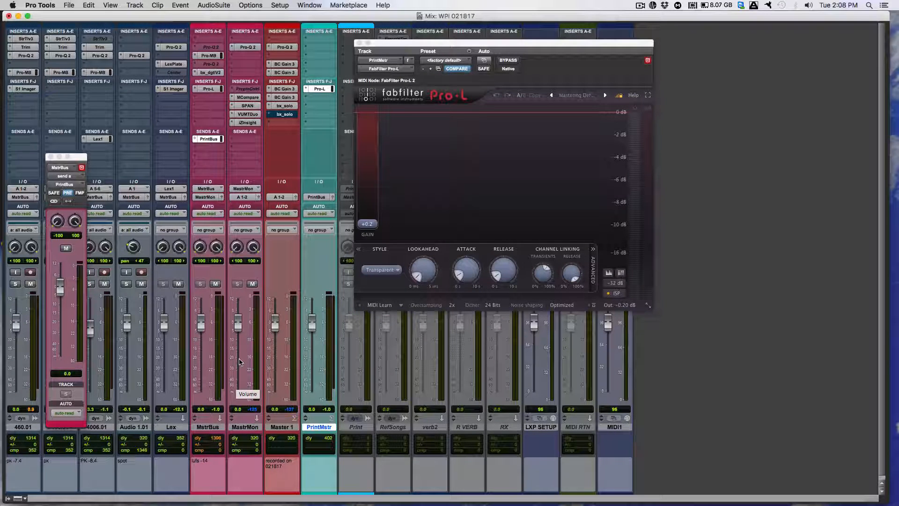
Close the Pro-L limiter and inspect the SPAN, VUMTDuo and iZotope Insight metering plug-ins on the MastrMon track
click(359, 43)
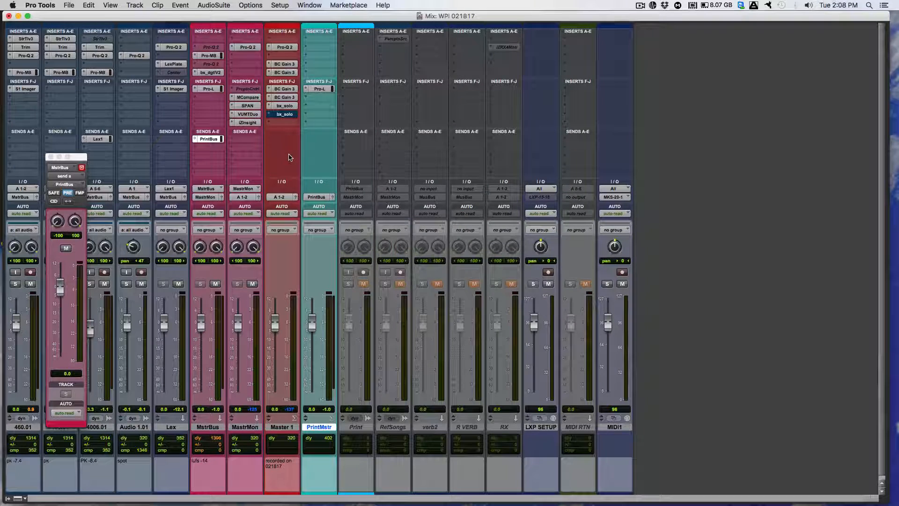
click(248, 100)
click(252, 106)
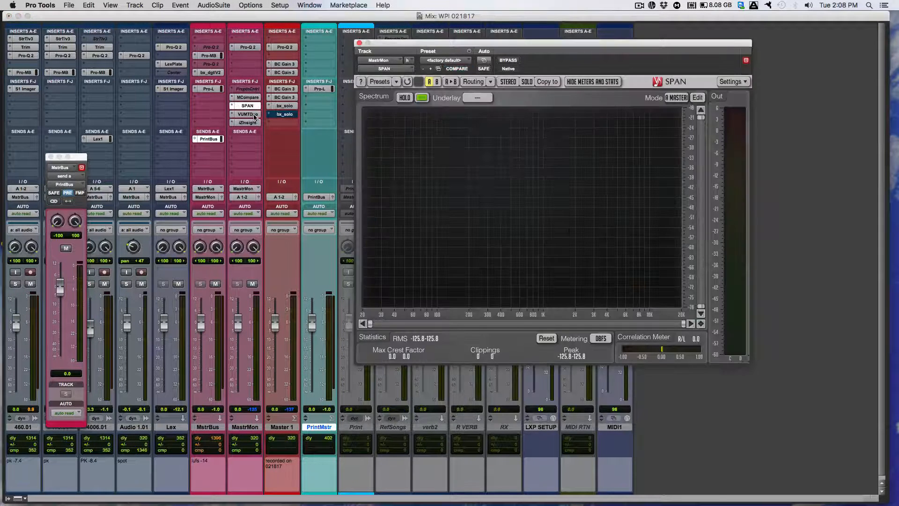
click(254, 115)
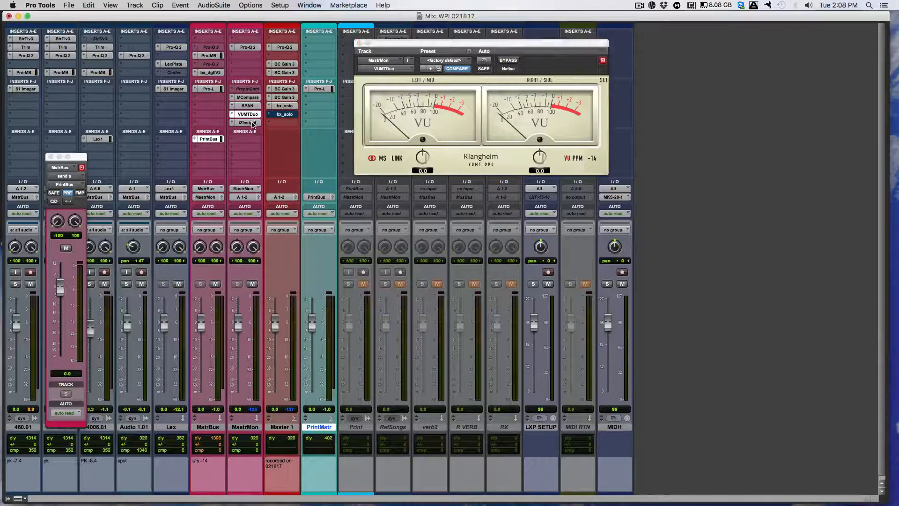
click(251, 123)
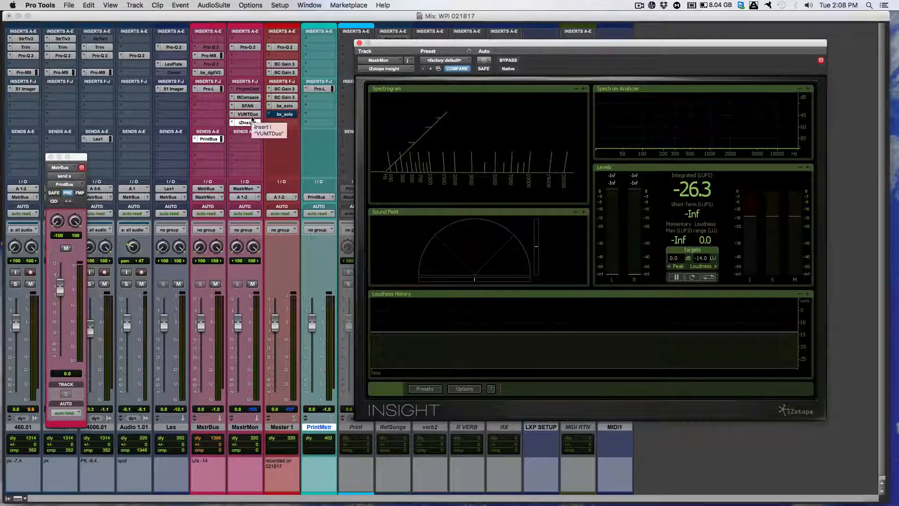
click(248, 122)
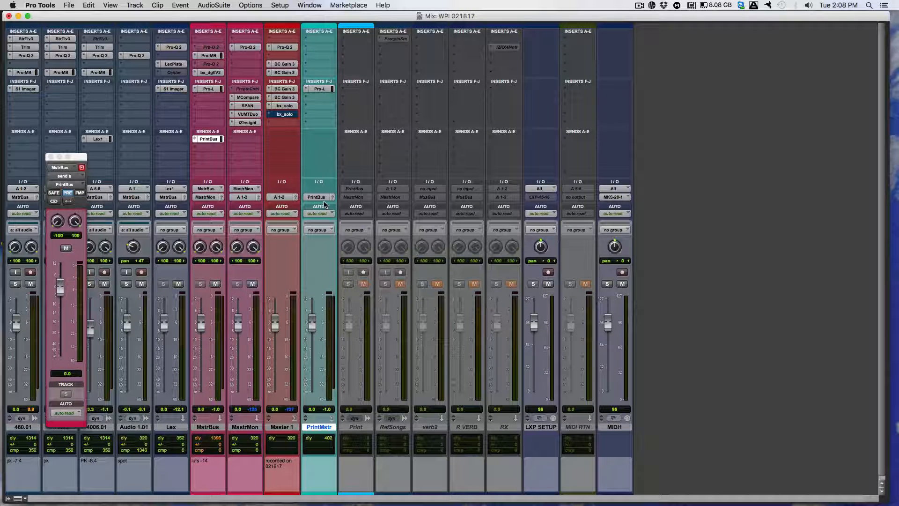
Review the bounce settings, choosing PrintBus (Stereo) from the bus list as the bounce source, and leave without bouncing
key(super+equal)
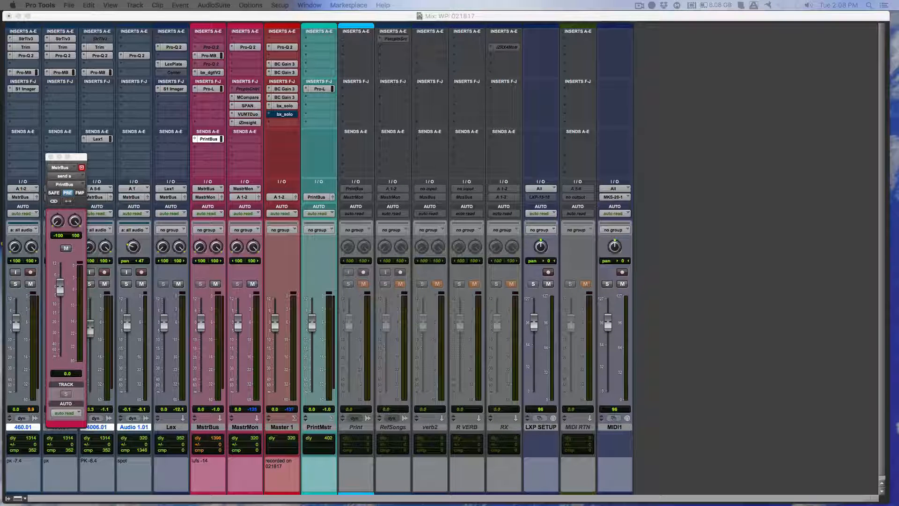
key(alt+super+b)
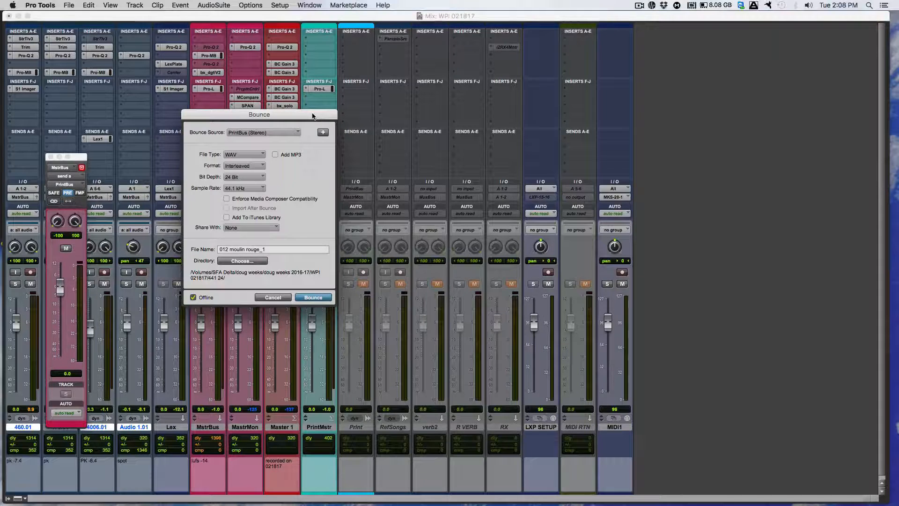
click(248, 133)
mouse_move(291, 136)
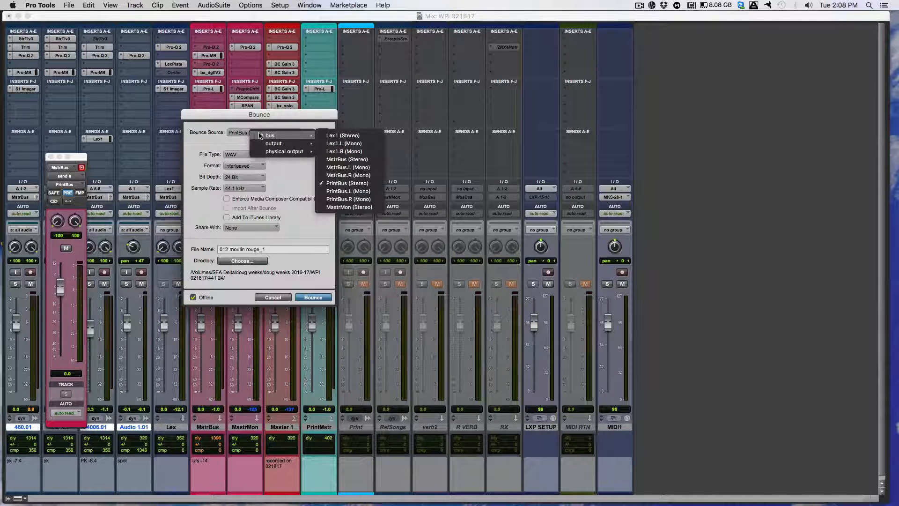
click(338, 185)
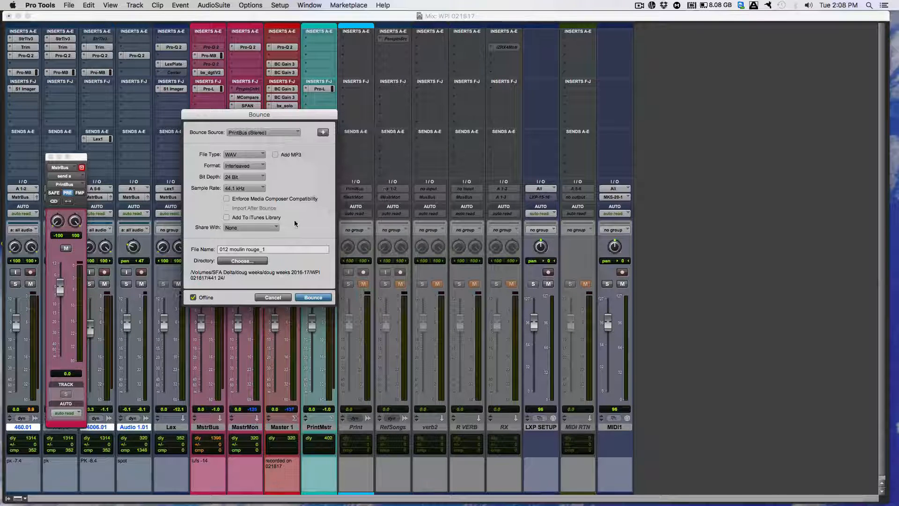
click(274, 297)
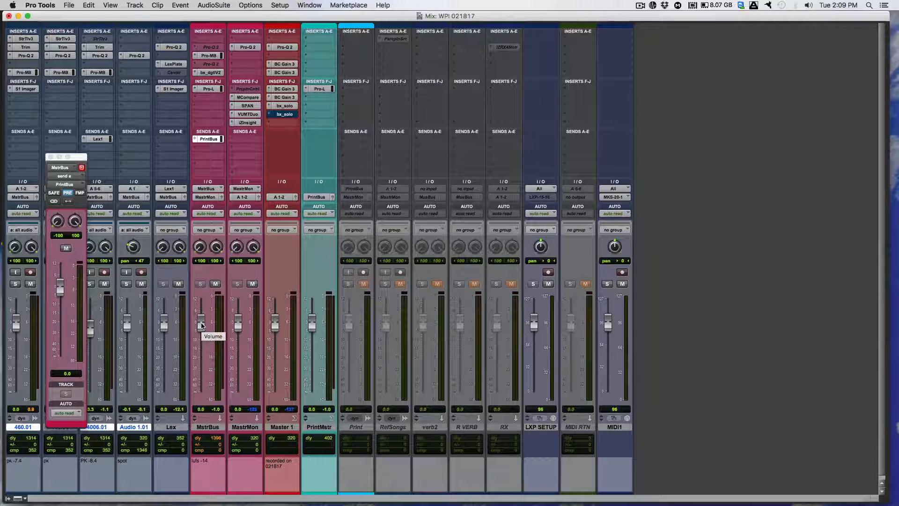
Lower the MstrBus volume fader to -0.6 dB and to -19.3 dB, resetting it to 0.0 each time, and close the PrintBus send
mouse_move(201, 325)
mouse_down()
mouse_move(202, 352)
mouse_move(199, 327)
mouse_up()
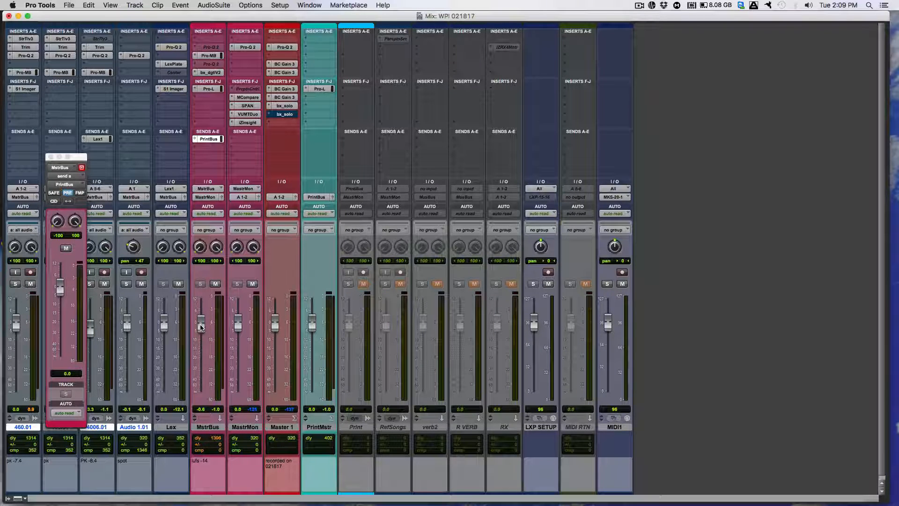
alt+click(201, 325)
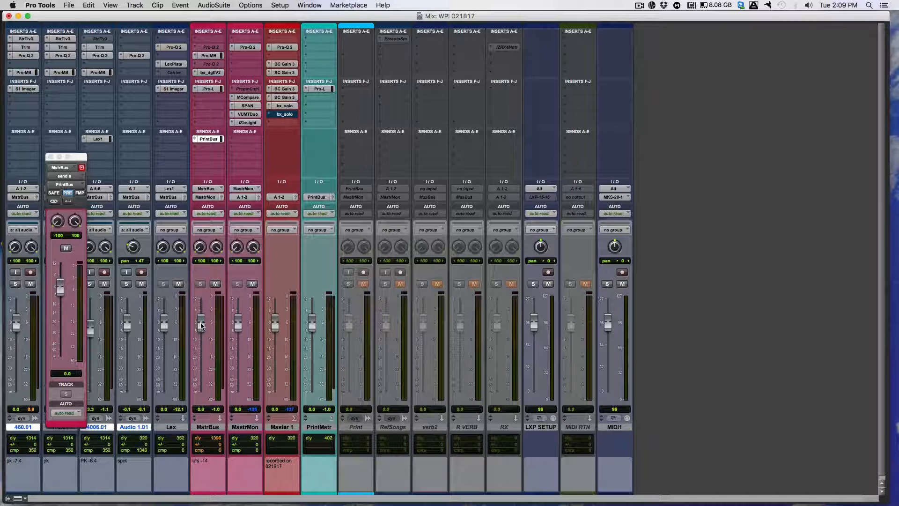
drag(201, 325, 201, 359)
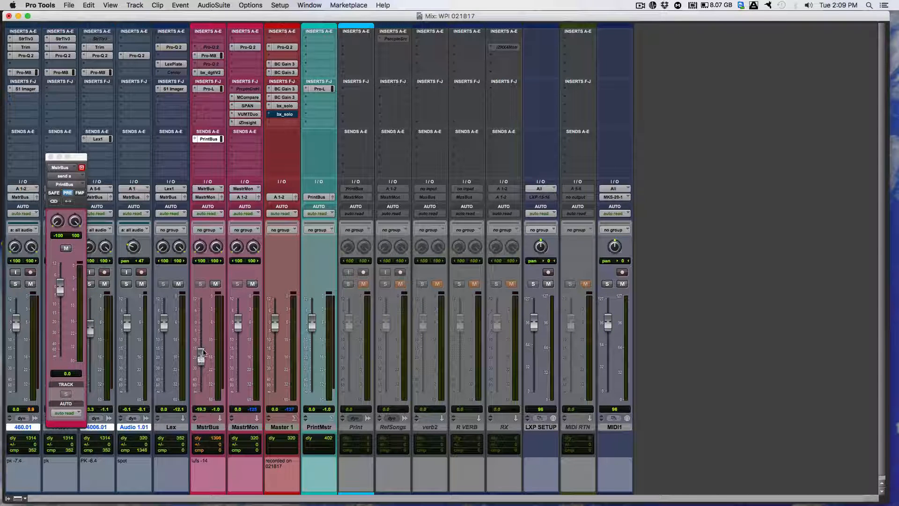
alt+click(201, 357)
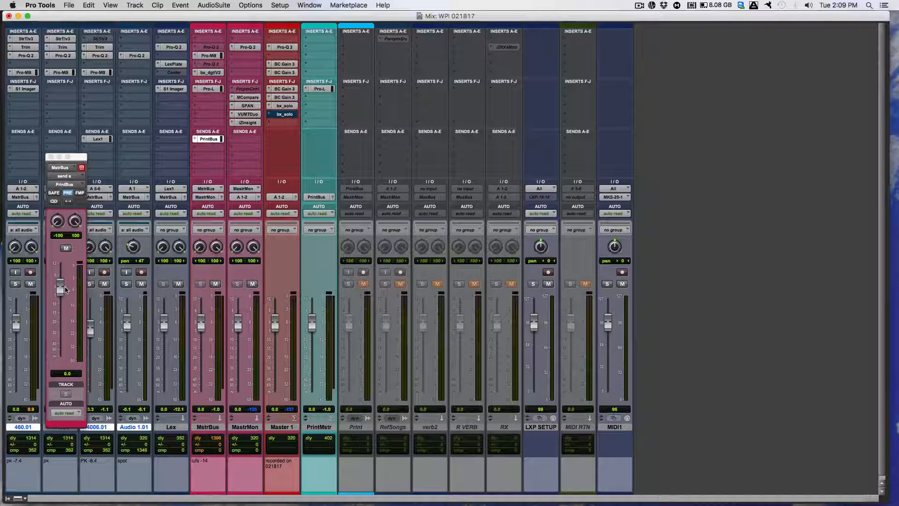
click(204, 139)
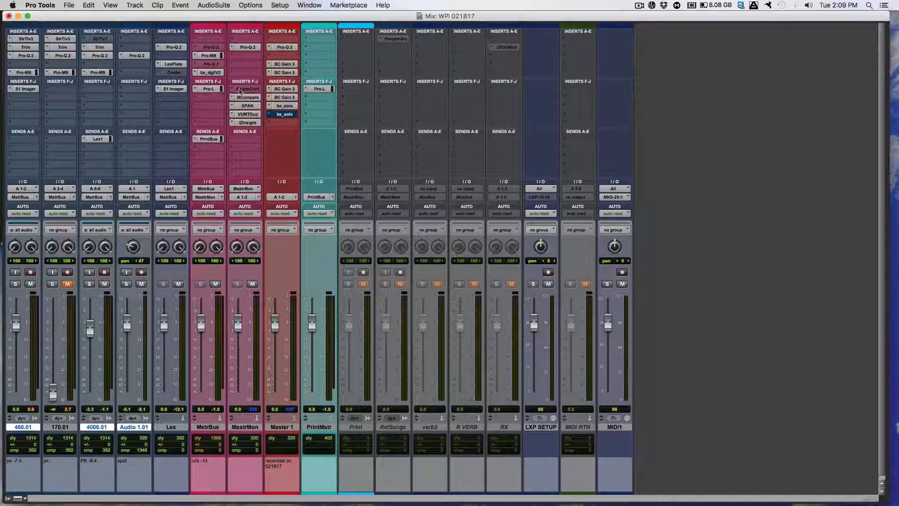
Open Pro-Q 2 on Master 1 and MCompare on MastrMon, and solo the high-cut band while moving it to about 300 Hz
click(281, 48)
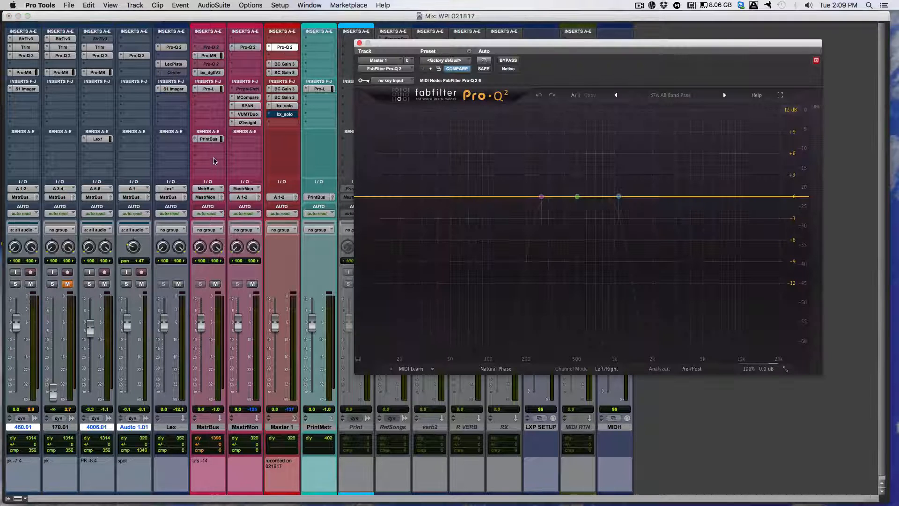
click(251, 100)
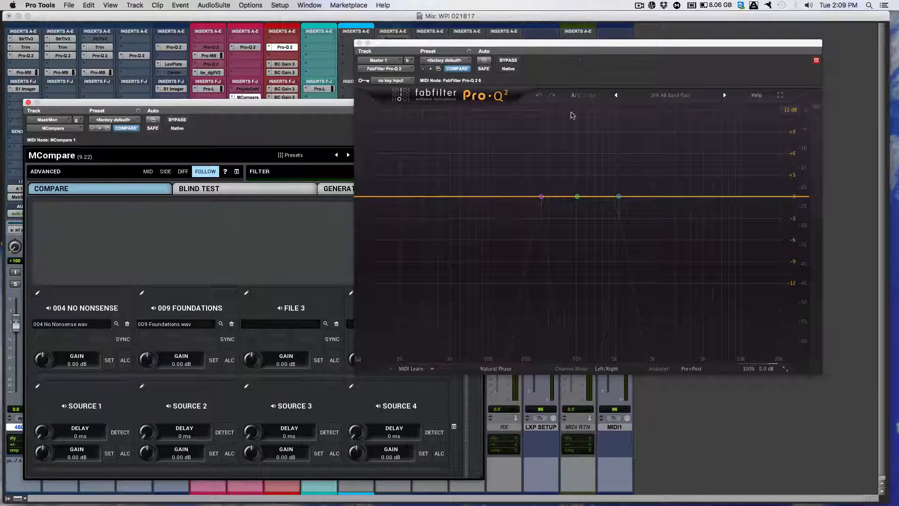
mouse_move(541, 198)
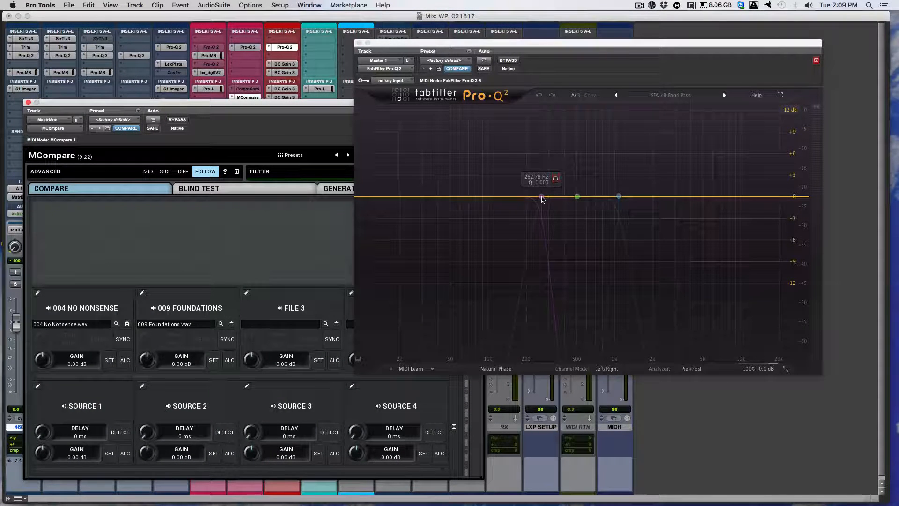
click(542, 196)
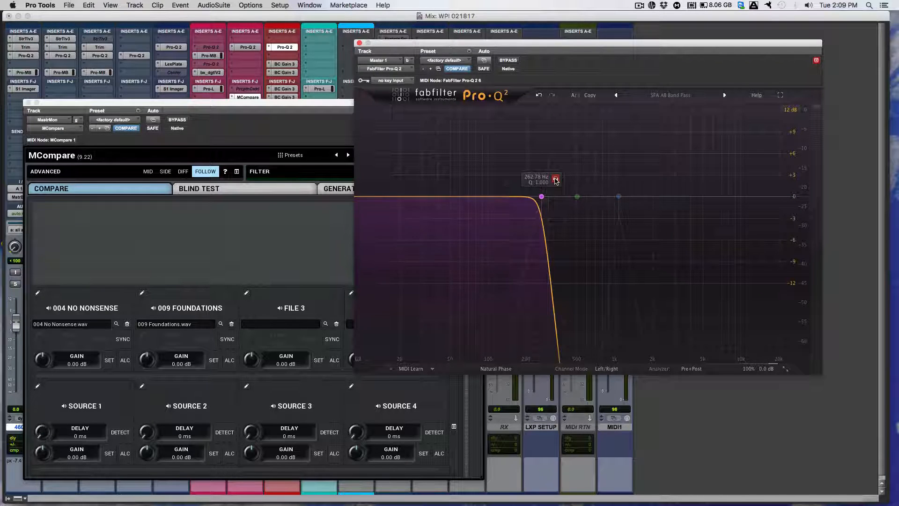
mouse_move(556, 181)
mouse_down()
mouse_move(513, 181)
mouse_move(559, 183)
mouse_up()
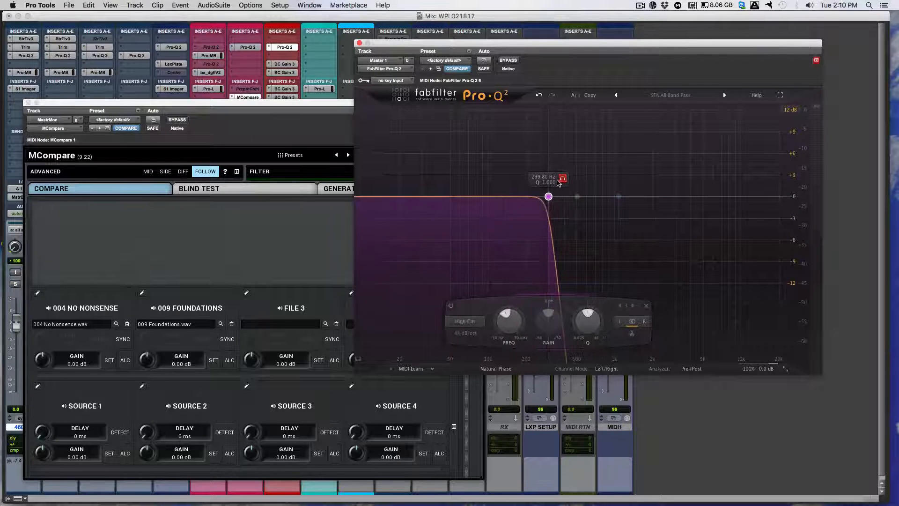
Switch MCompare to the 004 No Nonsense reference file and back to the mix
click(107, 305)
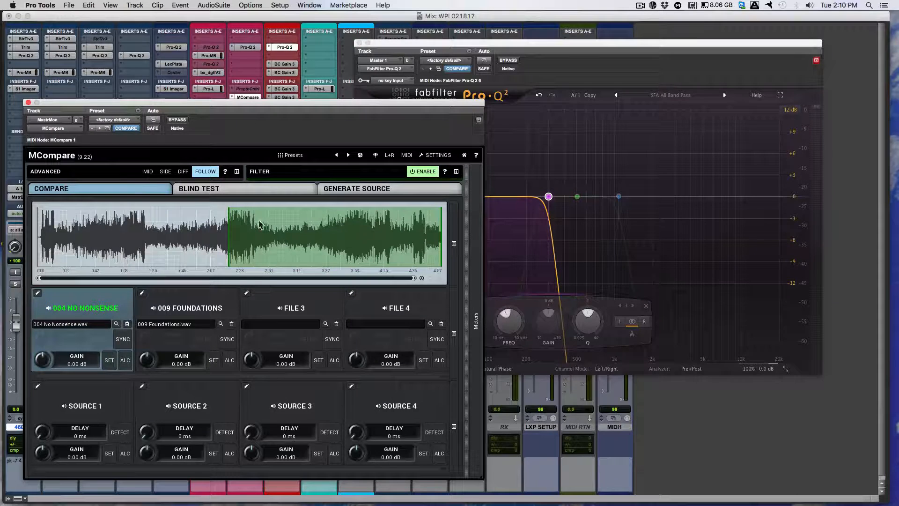
click(72, 307)
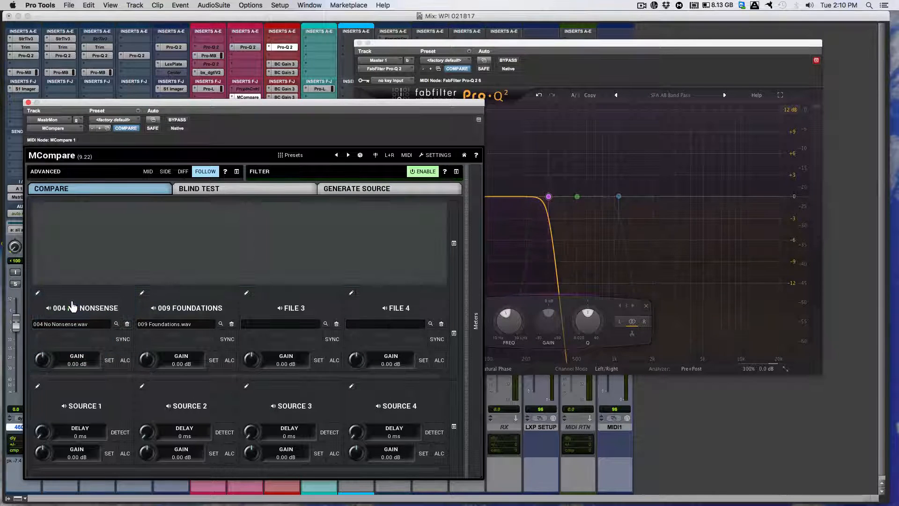
Disable the high-cut band in the Master 1 Pro-Q 2 and close both the MCompare and Pro-Q 2 plug-ins
click(580, 67)
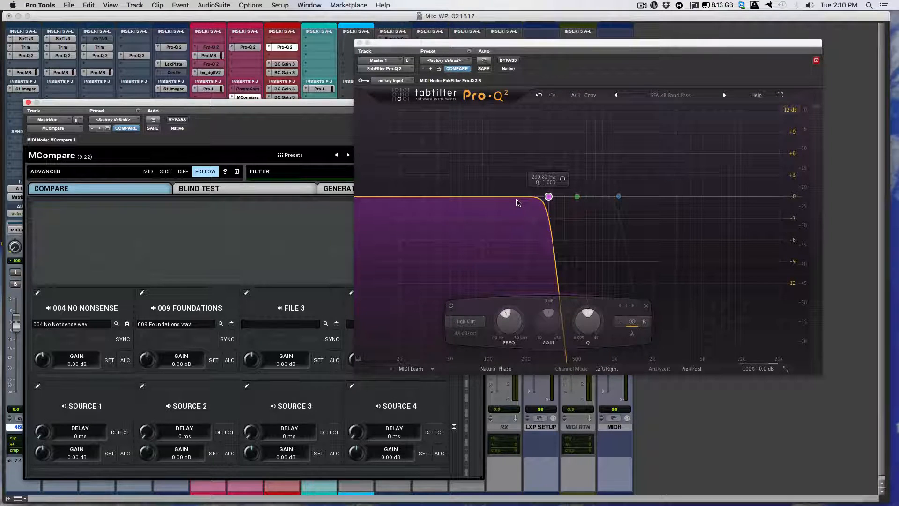
double_click(549, 197)
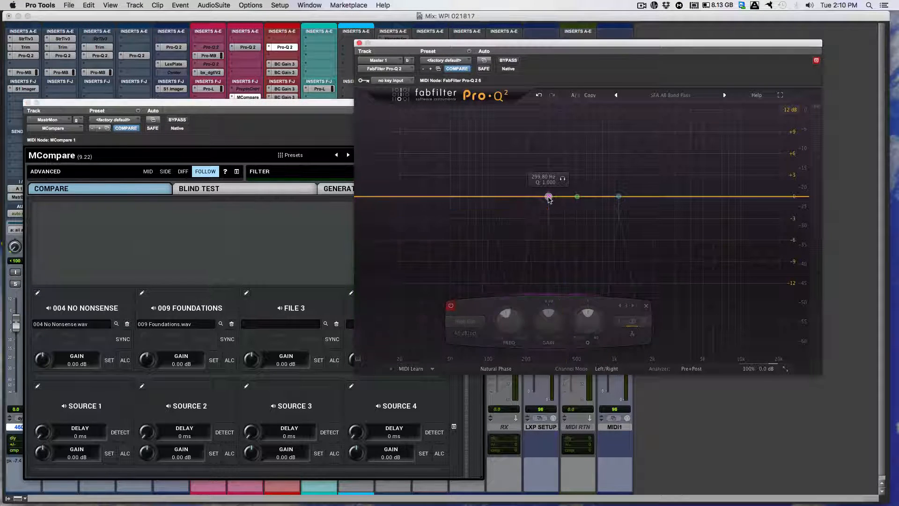
click(230, 108)
key(super+w)
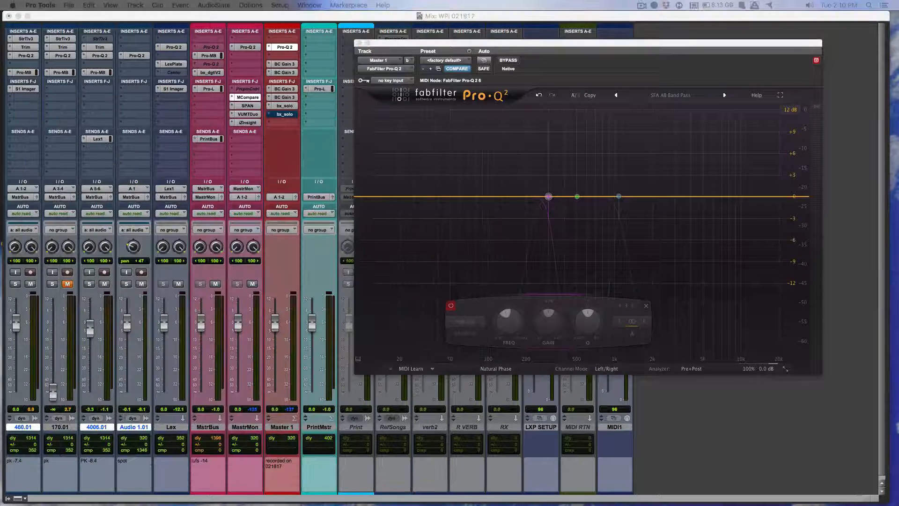
click(359, 43)
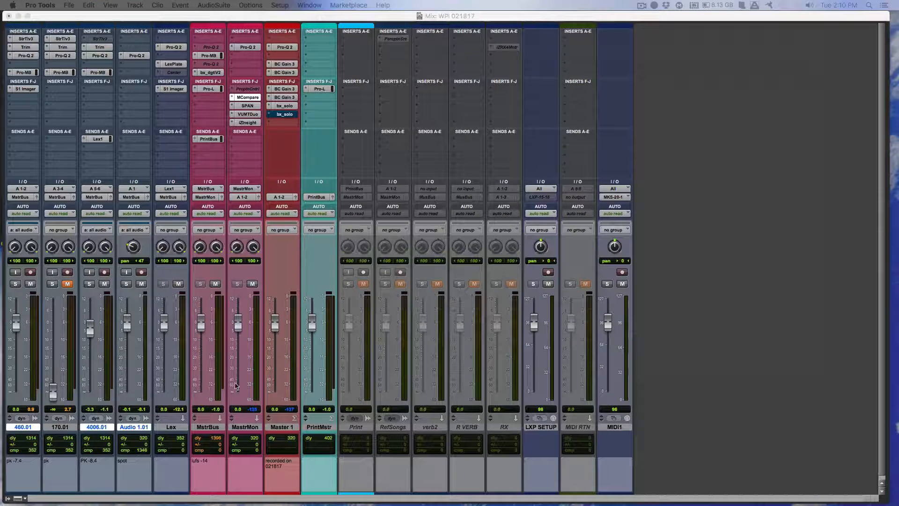
Enable the middle band-pass band in the MastrMon Pro-Q 2, switch it off again and close the plug-in
click(246, 48)
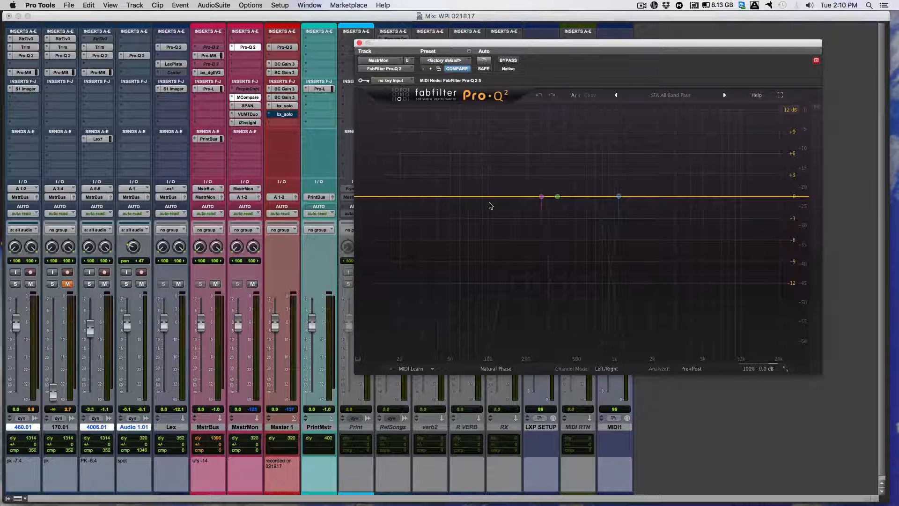
alt+click(558, 197)
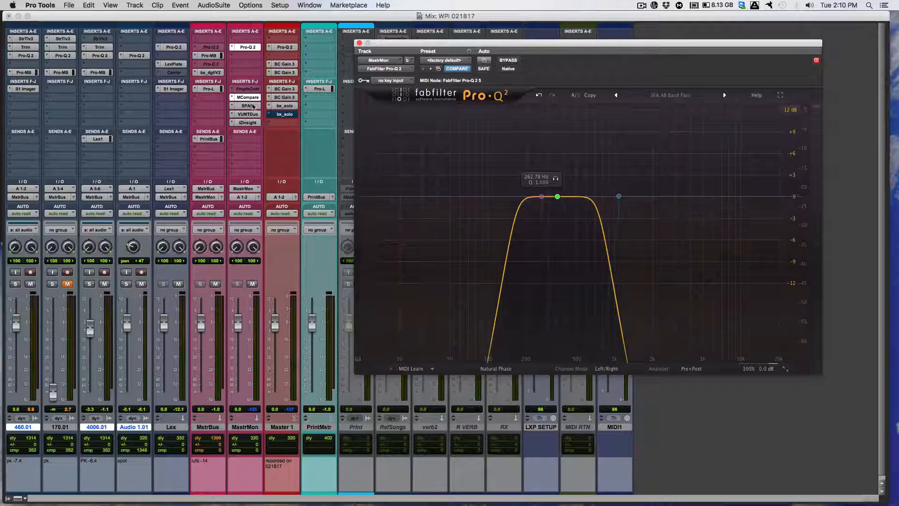
alt+click(559, 199)
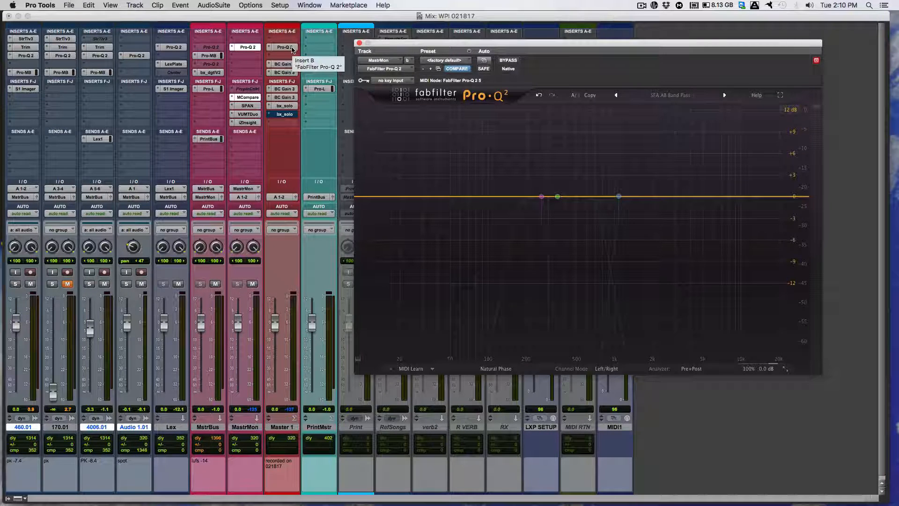
click(245, 49)
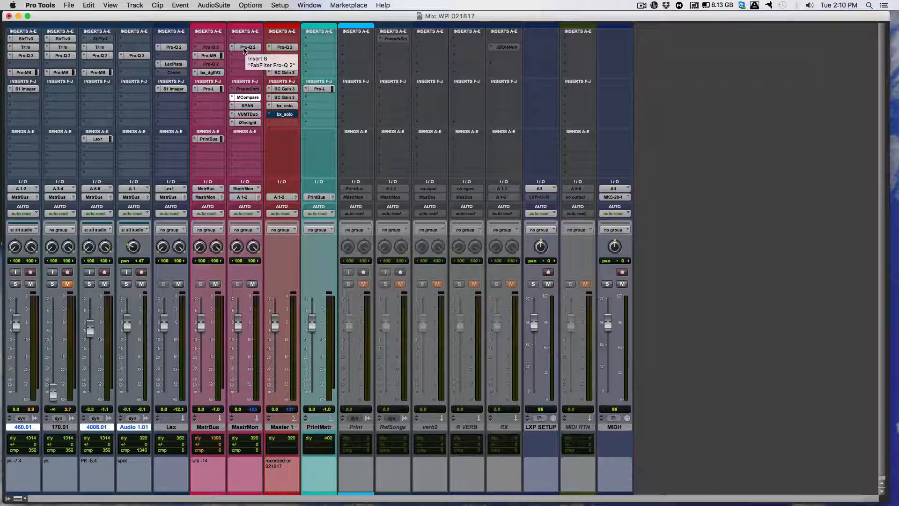